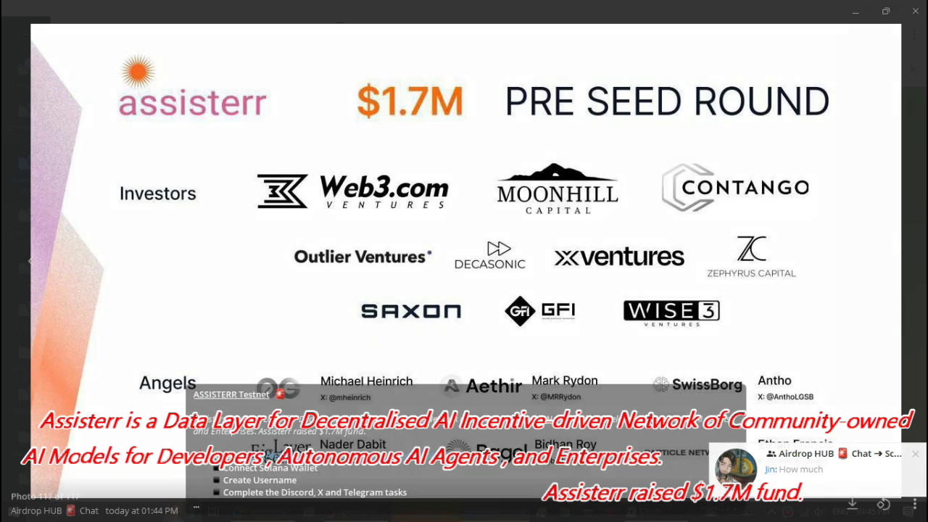
- Dismiss the chat notification, close the full-screen investors photo, and highlight the project description
left_click(811, 468)
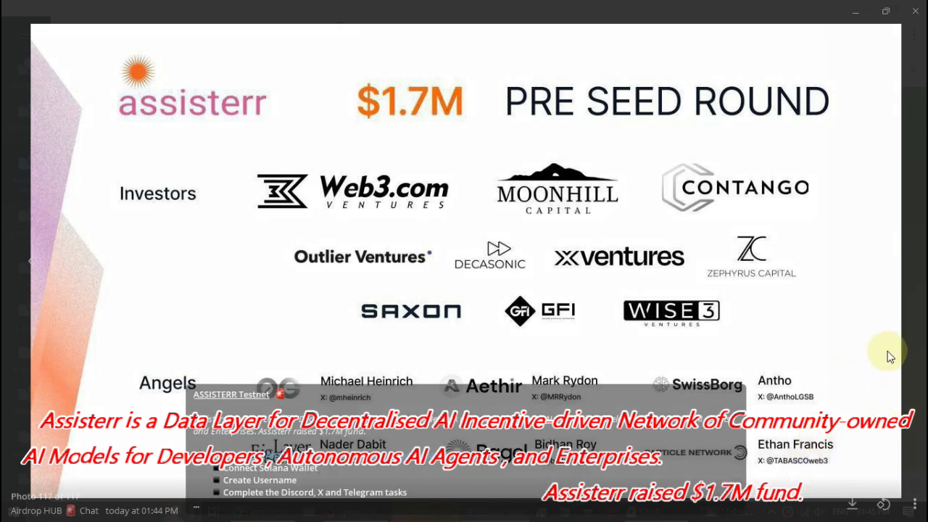
key("Escape")
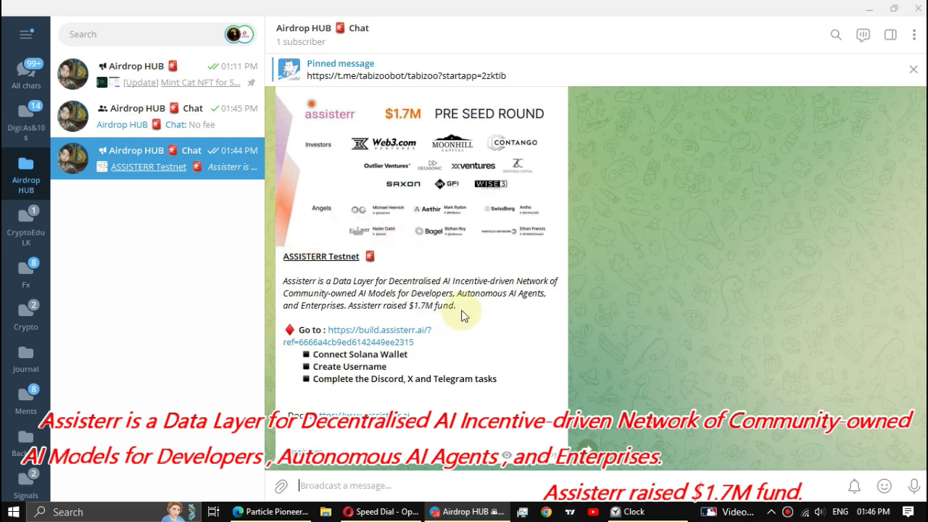
left_click_drag(456, 308, 287, 289)
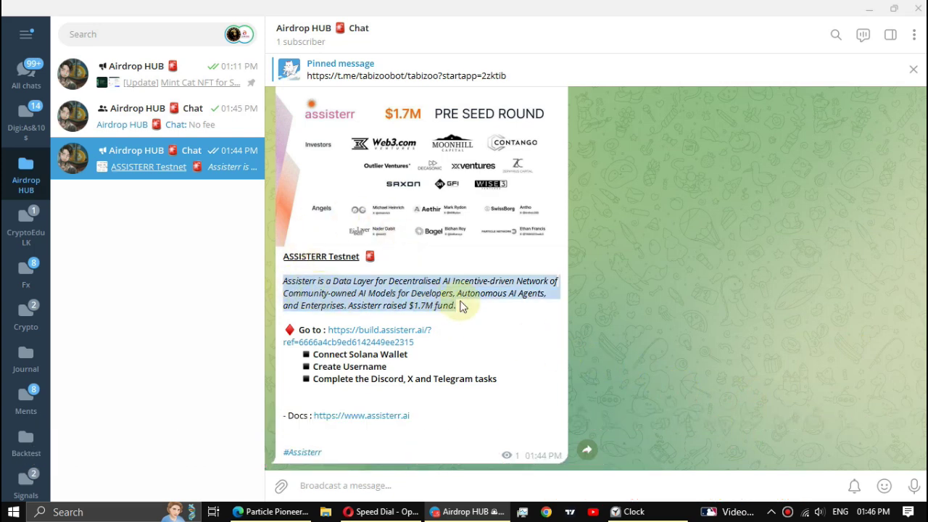
left_click(403, 283)
- Highlight the Discord, X and Telegram tasks line, then follow the Assisterr testnet link
left_click_drag(512, 378, 334, 388)
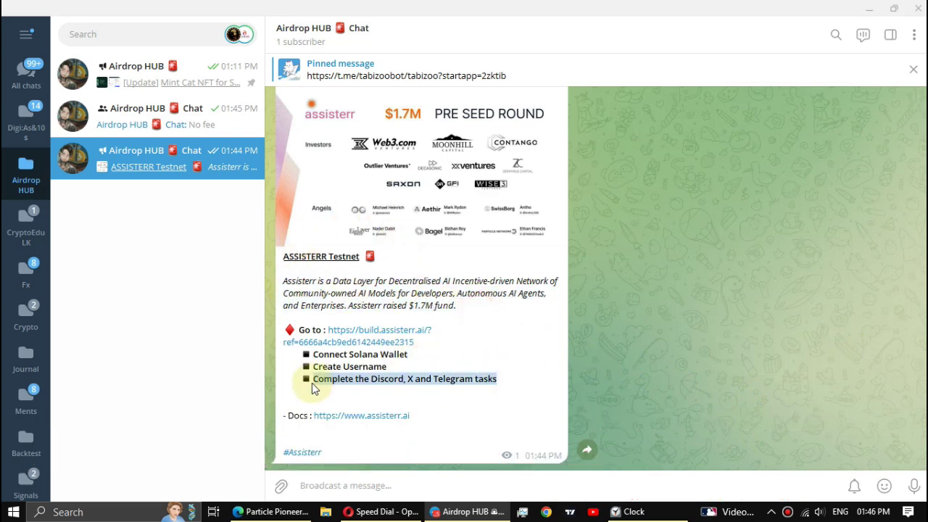
left_click(409, 297)
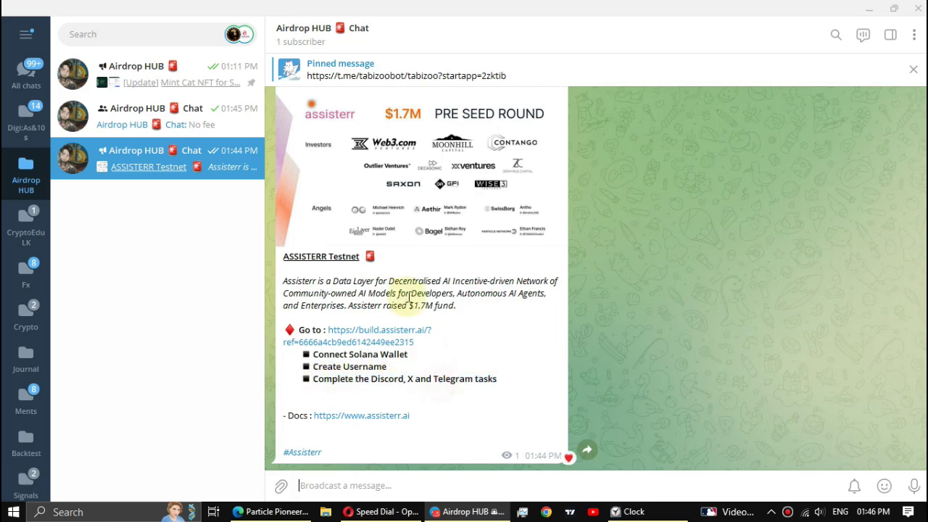
left_click(362, 342)
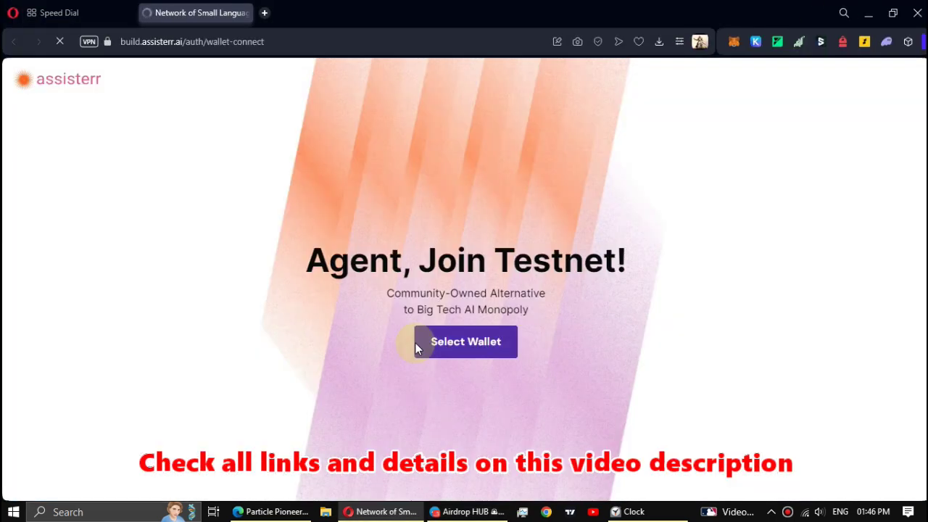
- Connect the Solflare wallet to build.assisterr.ai and approve its sign-in message
left_click(465, 348)
left_click(373, 303)
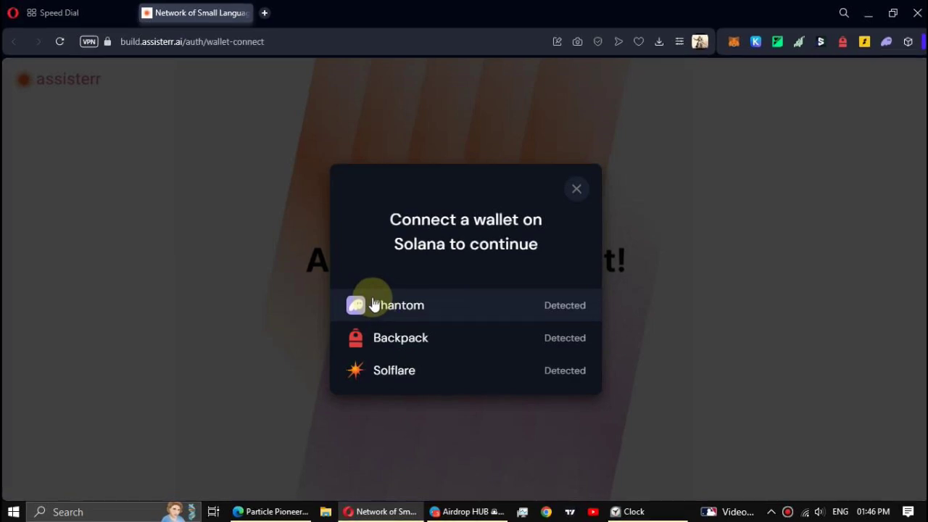
left_click(409, 371)
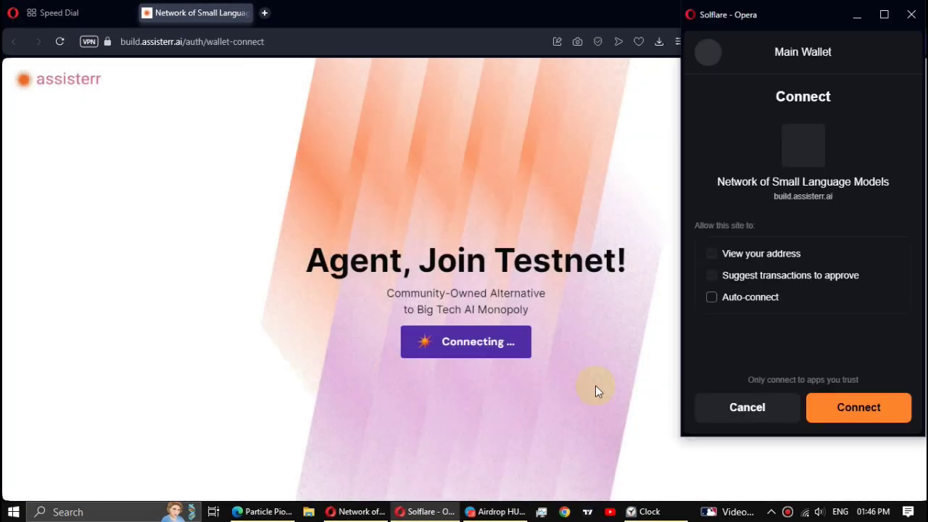
left_click(858, 407)
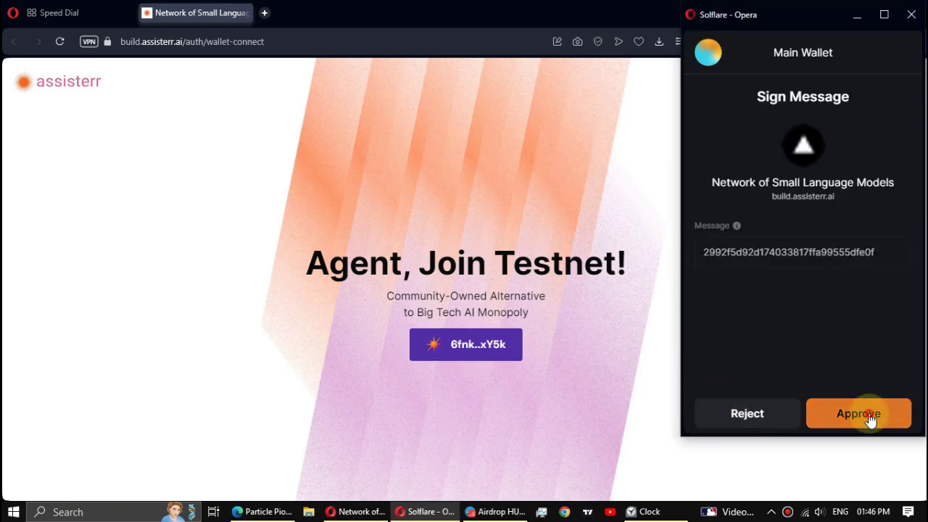
left_click(869, 417)
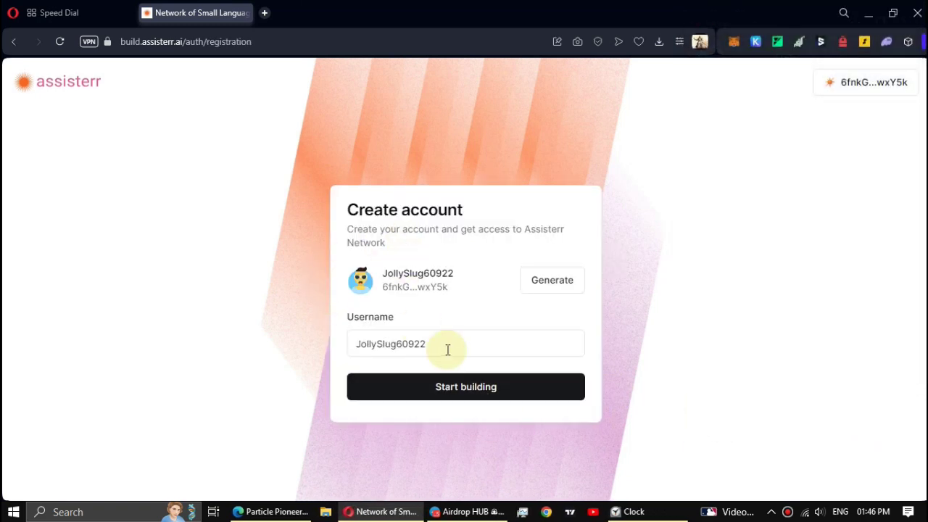
- Replace the generated username with AirdropHUB and create the account
left_click_drag(448, 347, 326, 353)
type("Air")
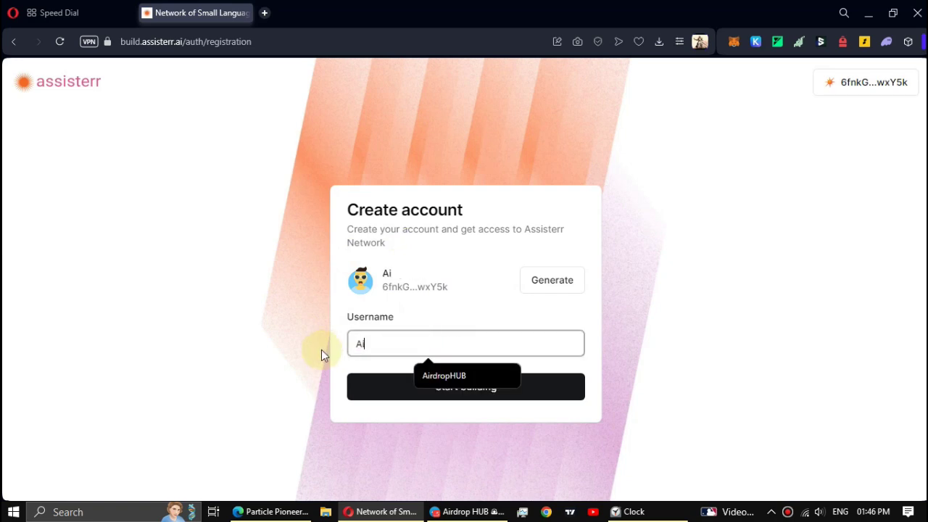
left_click(428, 375)
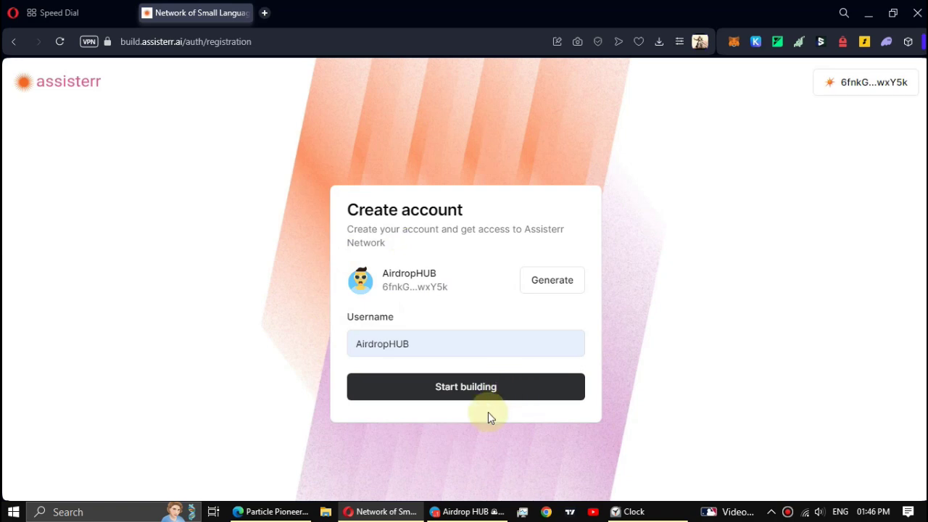
left_click(493, 388)
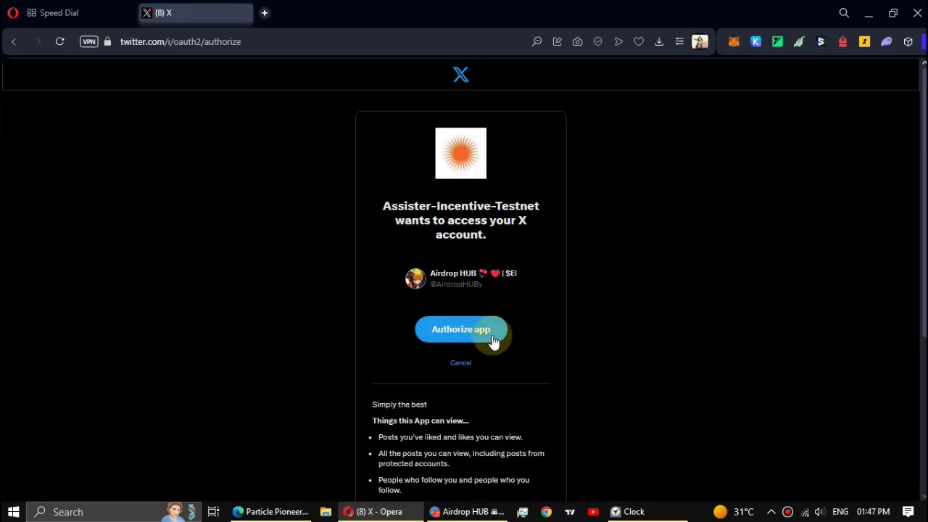
- Authorize linking the X account and reconnect the Solflare wallet
left_click(494, 332)
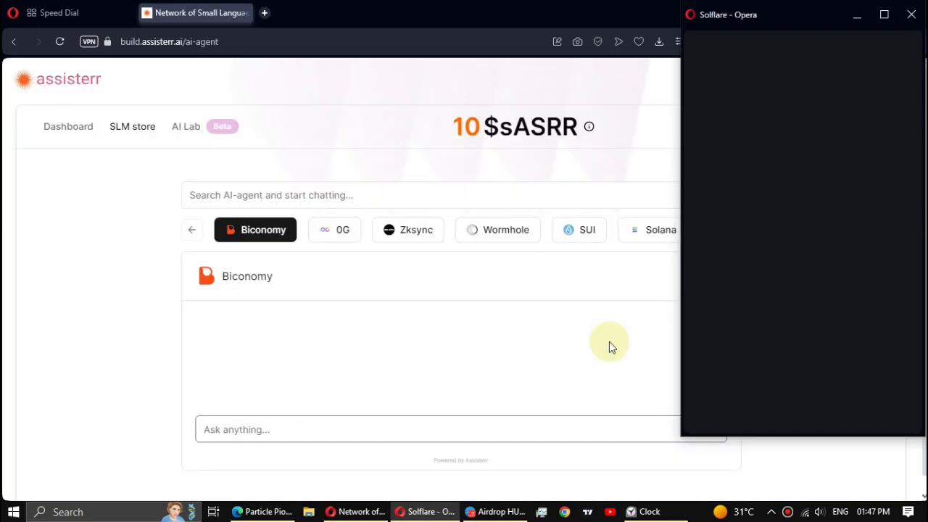
left_click(845, 412)
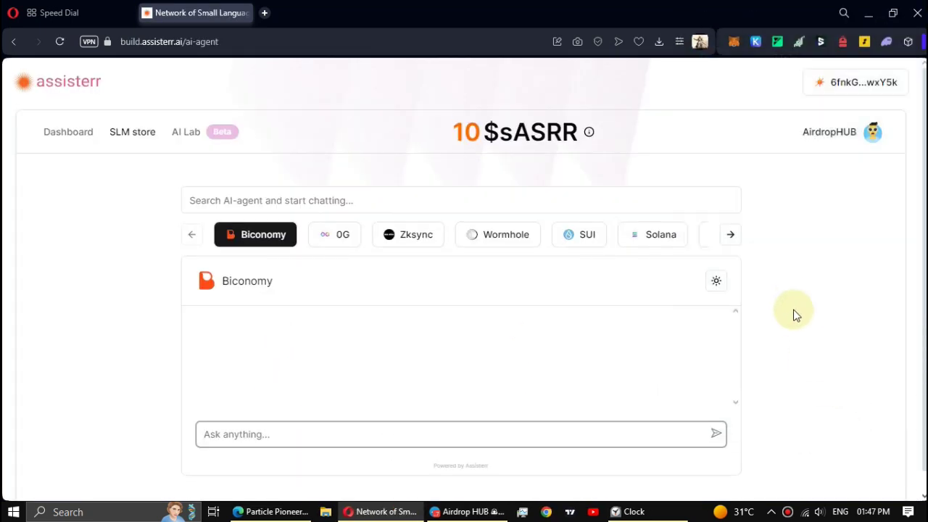
left_click(130, 368)
- Open the Genesis dashboard and scroll down to its task list
left_click(61, 138)
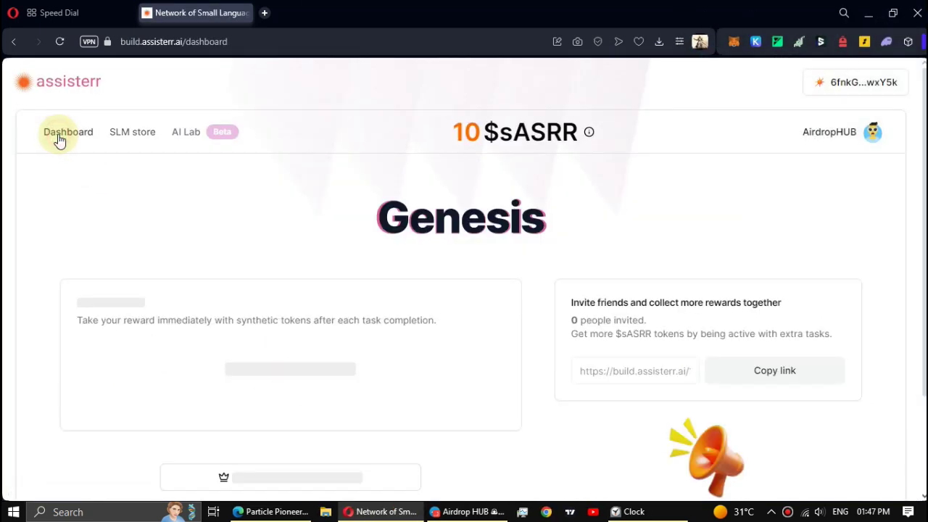
scroll(348, 268, "down", 2)
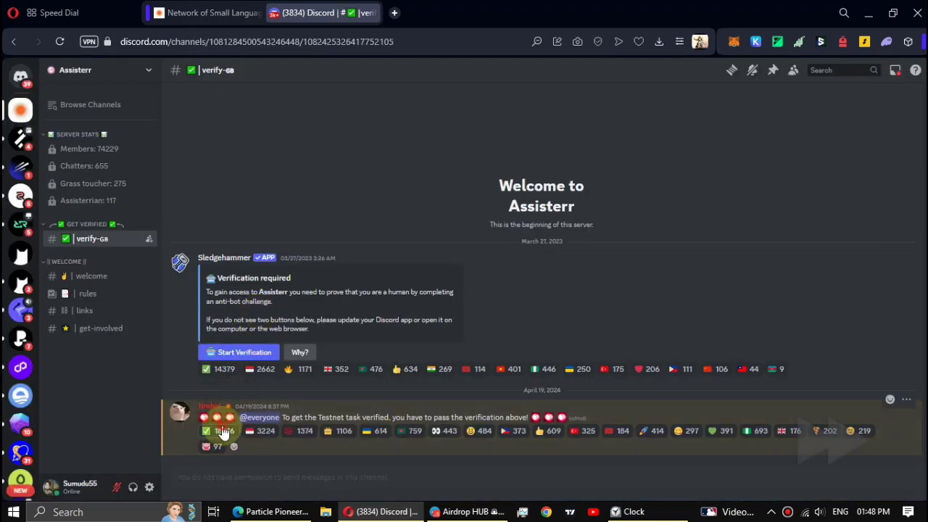
- Pass the Discord anti-bot verification, then start the Verify Role task on the dashboard
left_click(244, 359)
left_click(210, 434)
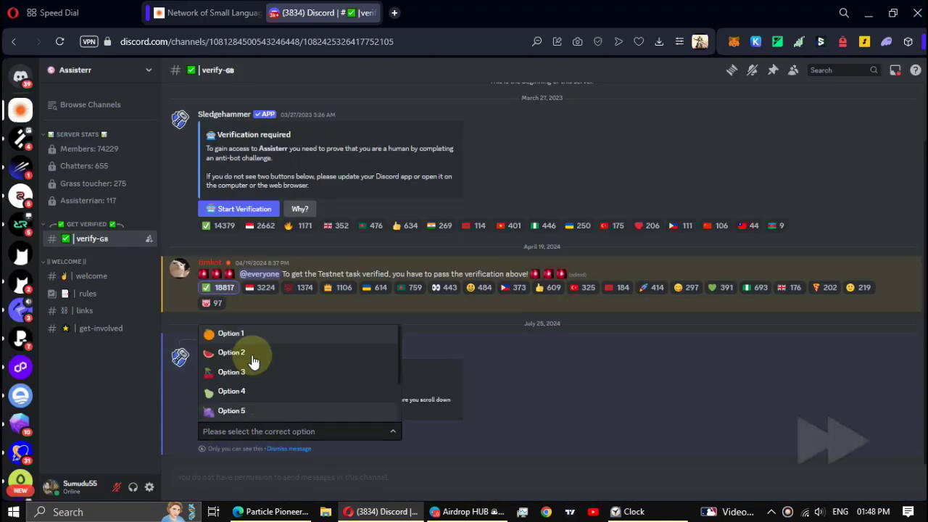
left_click(225, 332)
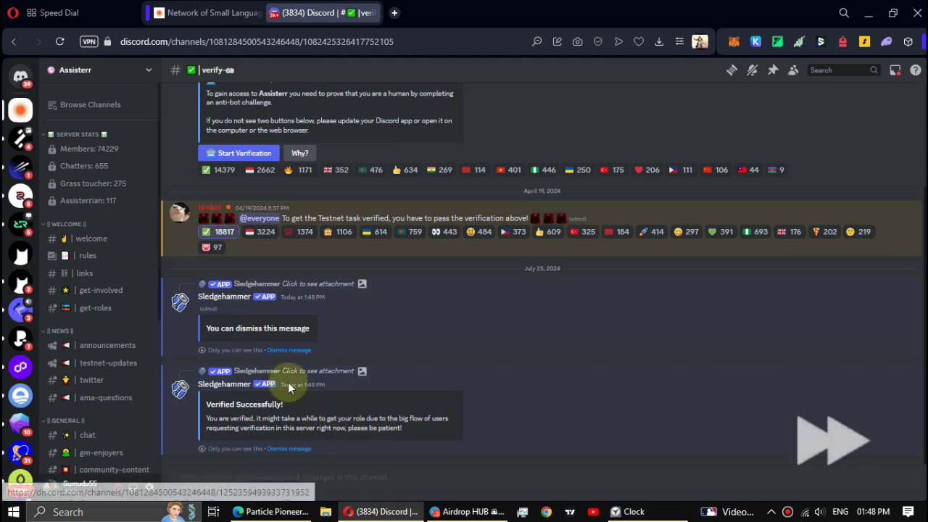
key("ctrl+Tab")
left_click(227, 280)
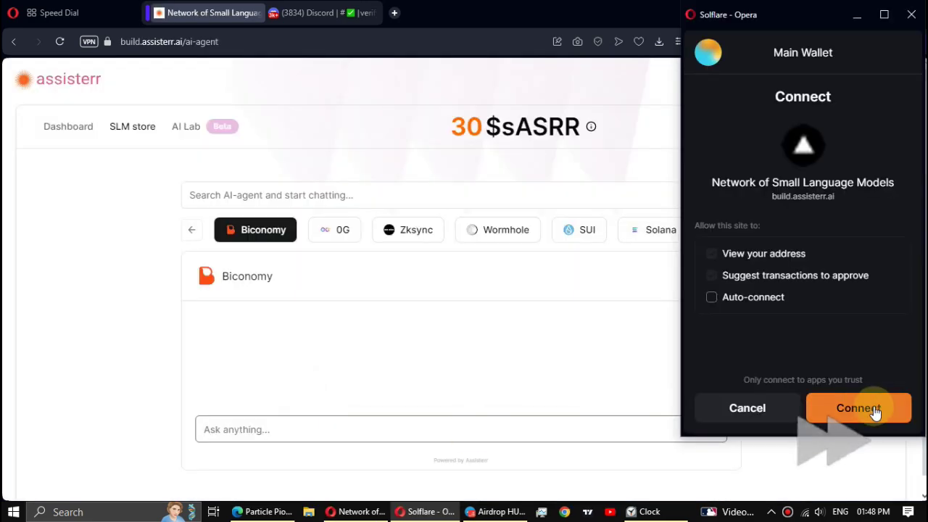
- Authorize Assisterr Incentive on Discord, reapprove the wallet, and return to the Assisterr dashboard
left_click(872, 410)
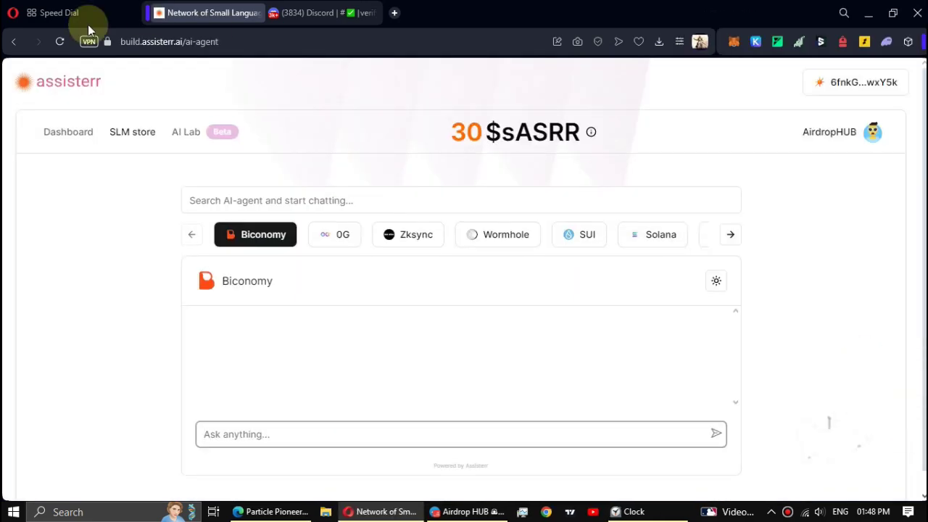
left_click(67, 133)
scroll(451, 312, "down", 3)
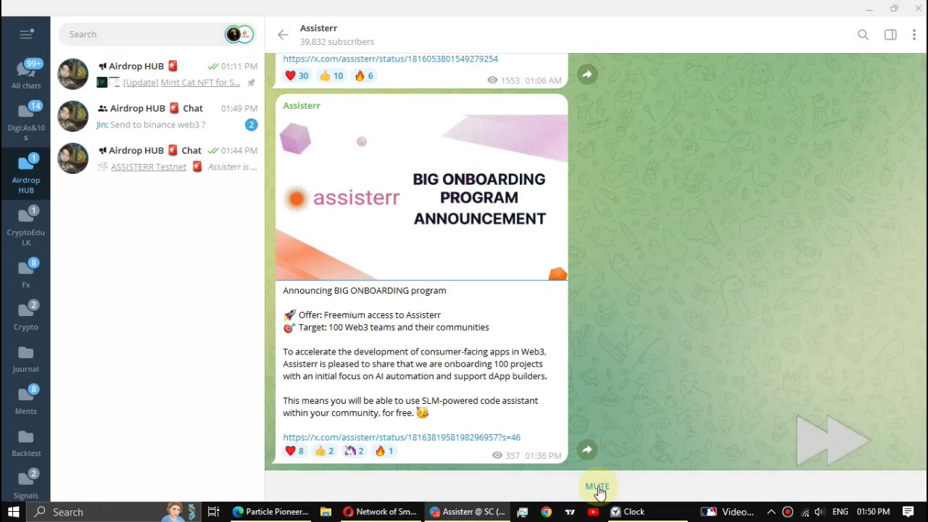
left_click(284, 35)
key("alt+Tab")
- Grab the daily $sASRR reward and confirm the balance now reads 83.52 $sASRR
scroll(457, 319, "up", 3)
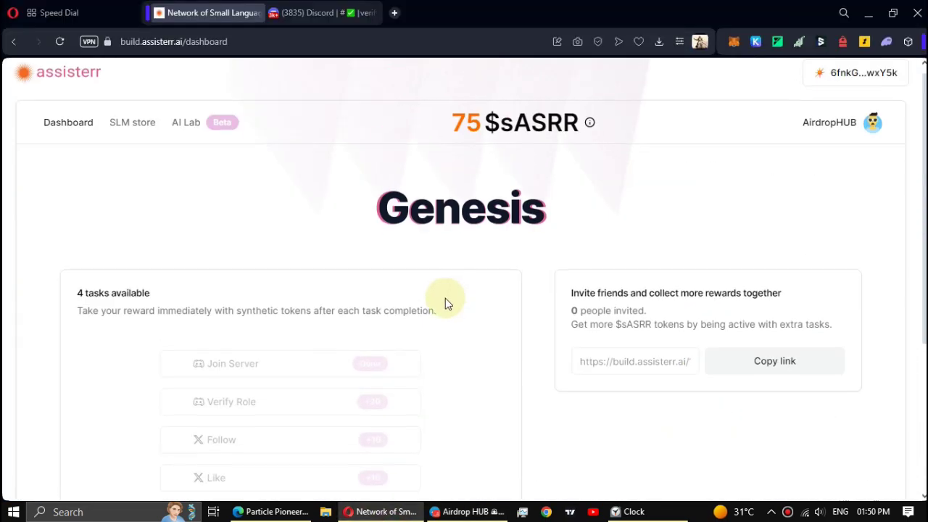
scroll(362, 348, "down", 3)
left_click(306, 437)
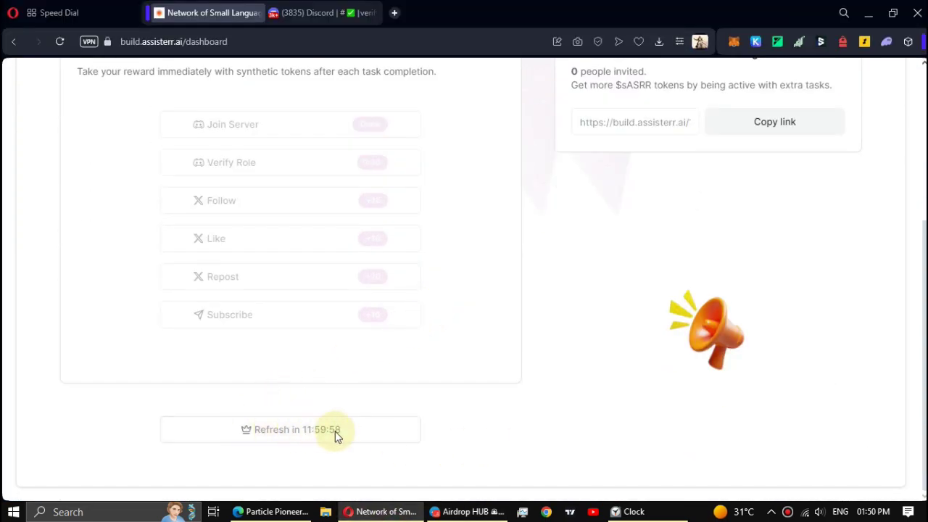
left_click_drag(369, 435, 215, 426)
scroll(474, 437, "up", 1)
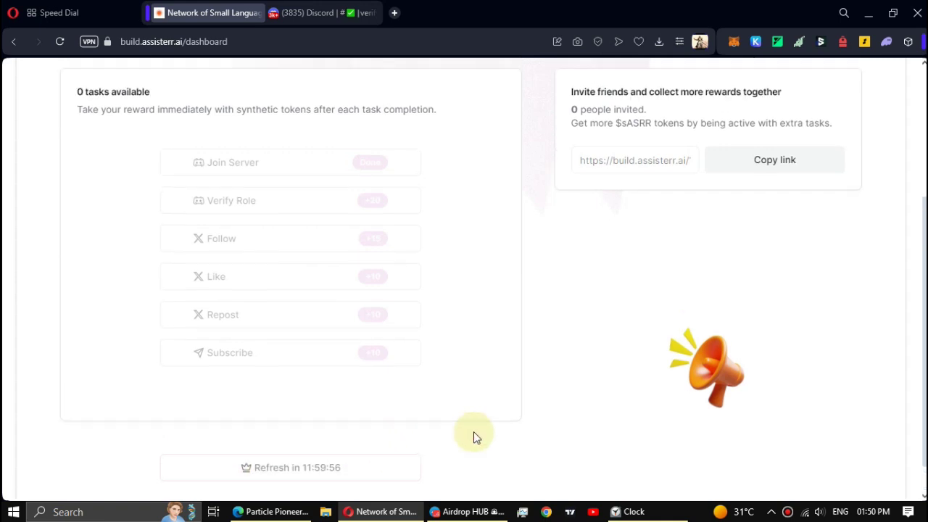
scroll(474, 436, "up", 3)
left_click_drag(450, 143, 607, 141)
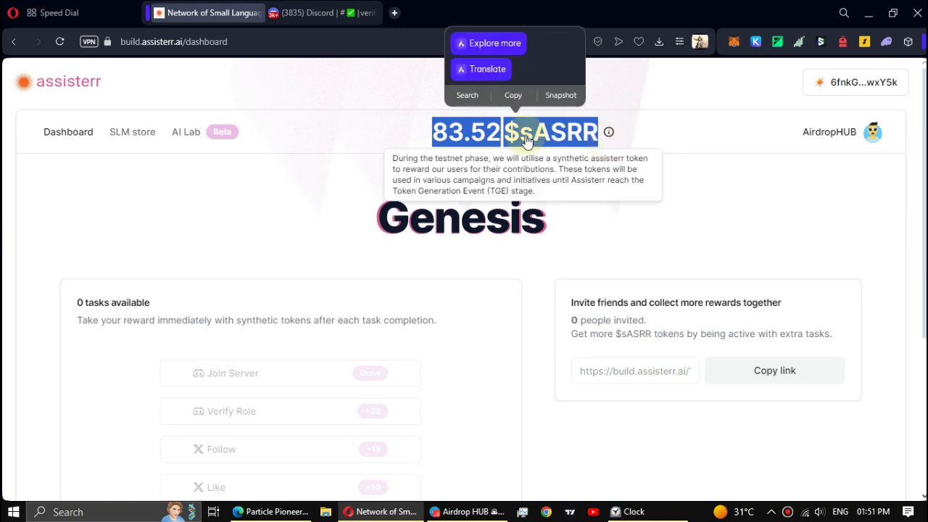
left_click(296, 222)
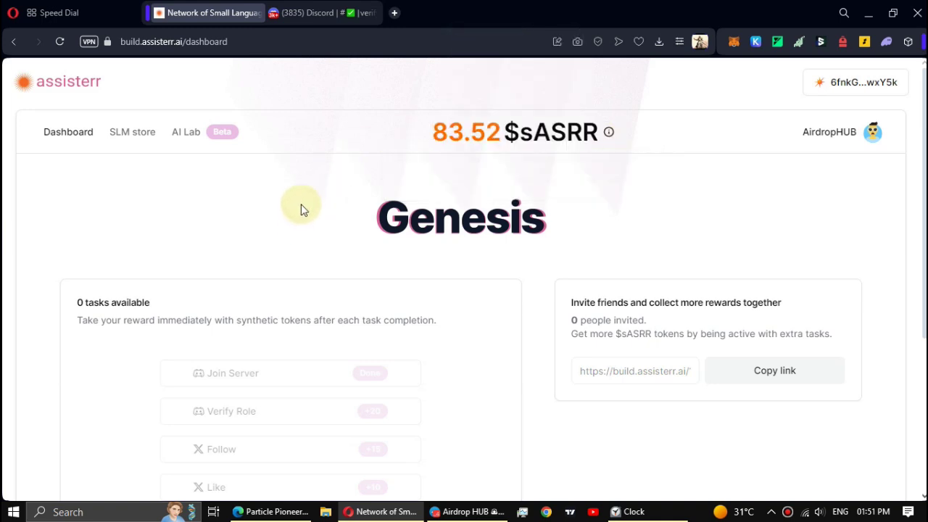
- Send Hi to the Biconomy bot in the AI-agent chat store
left_click(141, 138)
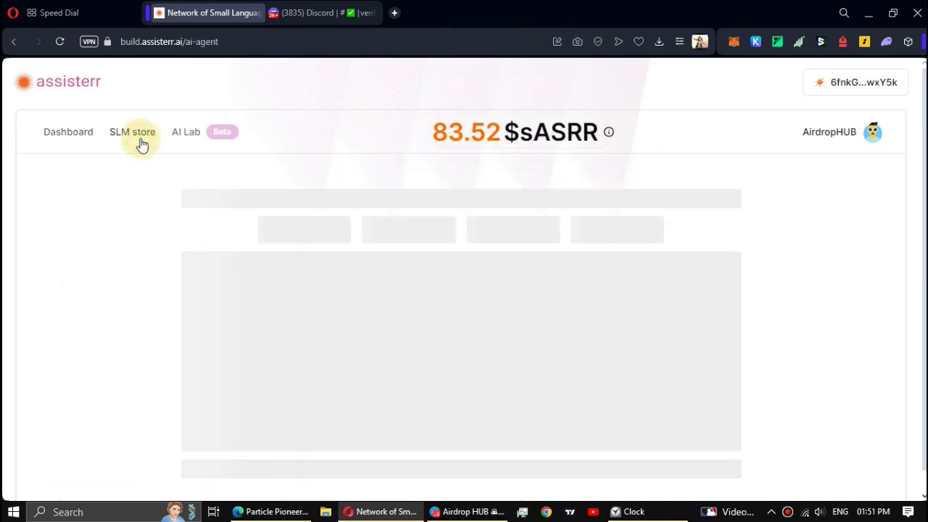
left_click(242, 433)
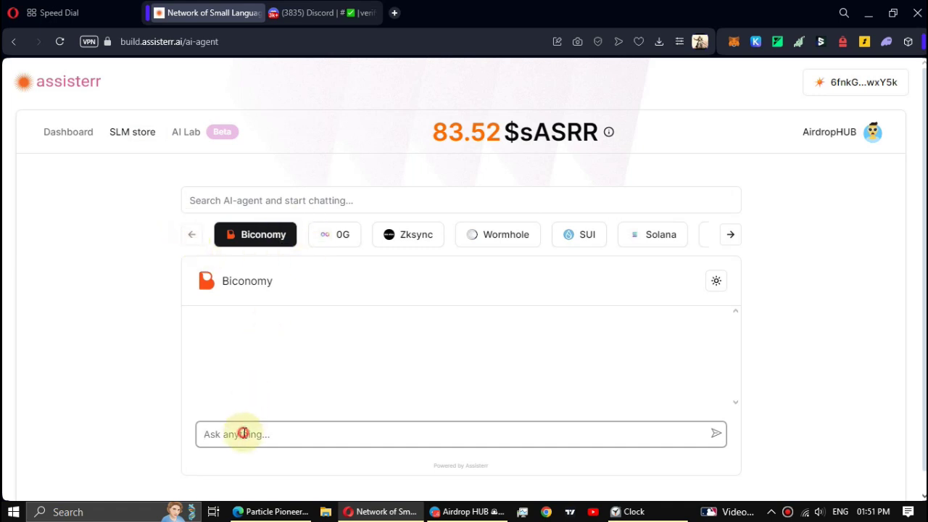
type("Hi")
key("Return")
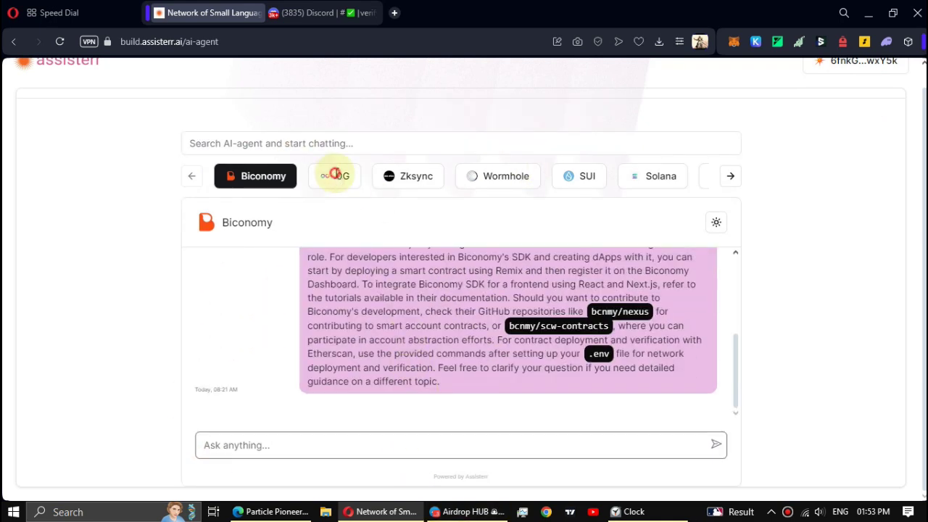
- Browse the 0G, Zksync and Wormhole agents, then send Hi to the 0G agent
left_click(334, 209)
left_click(420, 211)
left_click(466, 219)
left_click(346, 217)
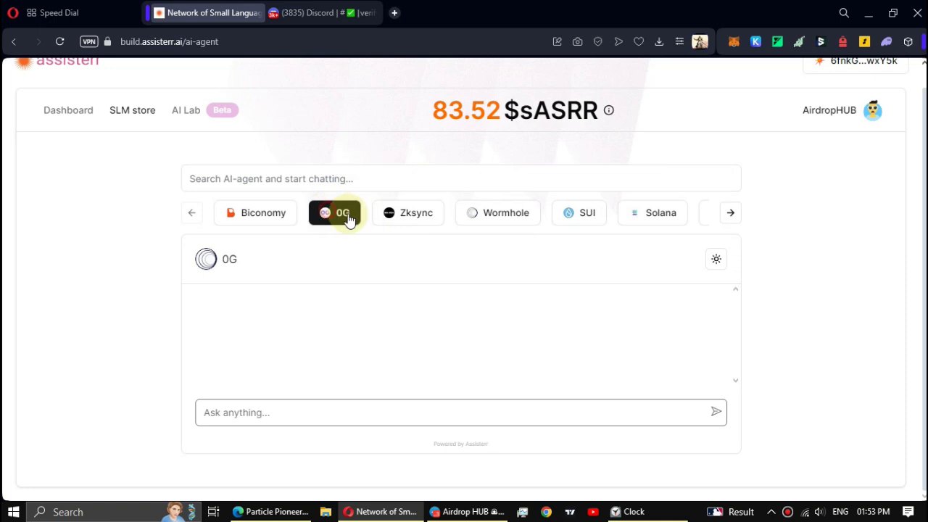
left_click(336, 412)
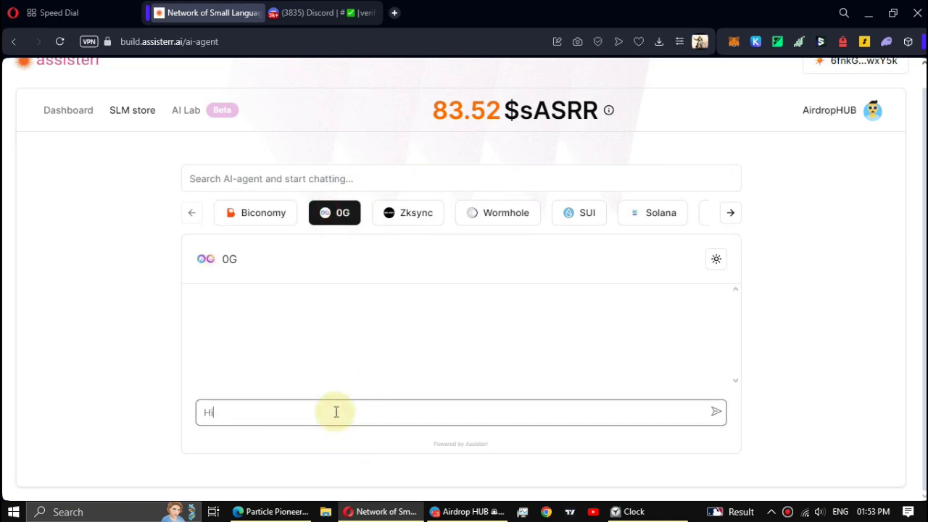
type("Hi")
key("Return")
- Switch the chat to the SUI agent, then go to the AI Lab page
left_click(579, 212)
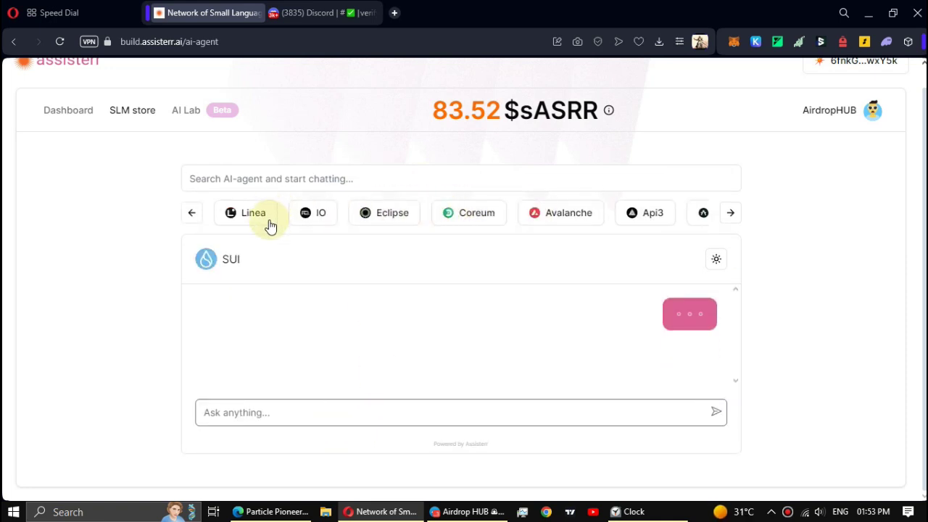
scroll(269, 226, "up", 1)
left_click(186, 138)
- Choose the Data Contributor role in AI Lab and begin its sign-up form
scroll(554, 297, "down", 2)
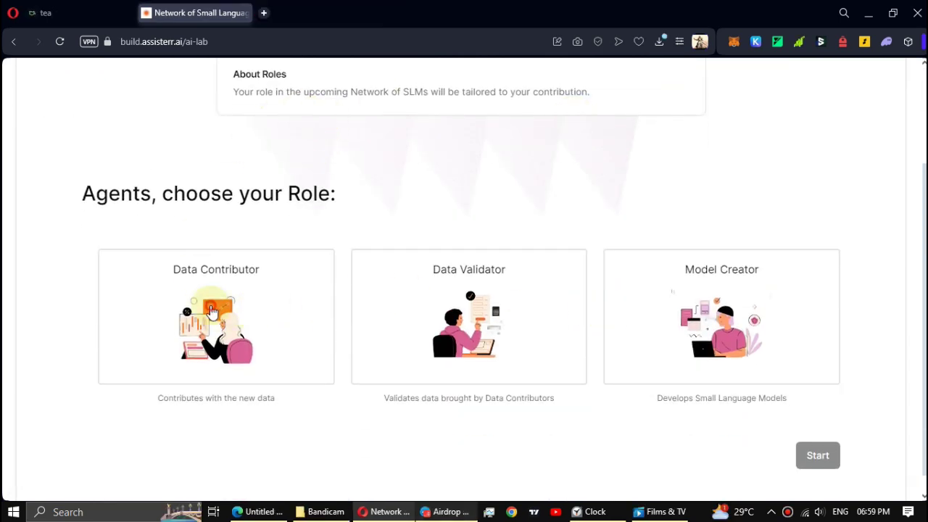
left_click(212, 311)
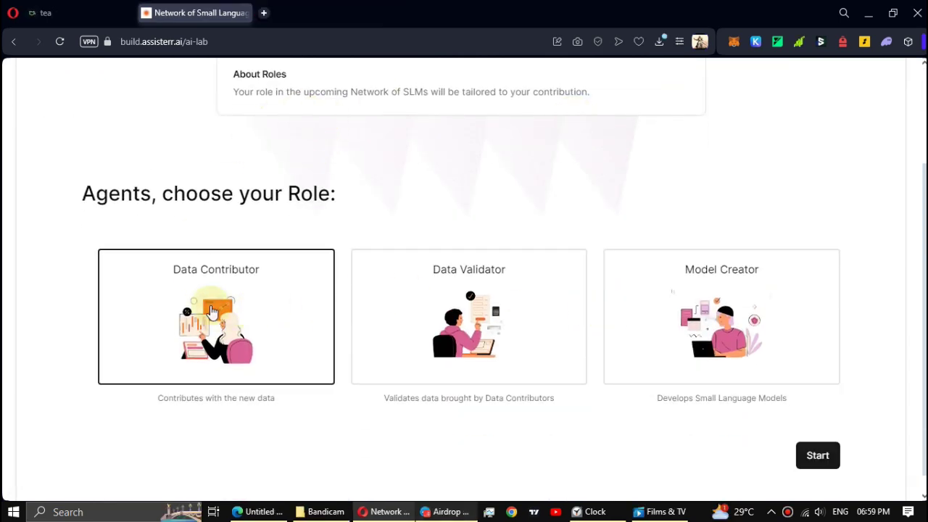
left_click(819, 456)
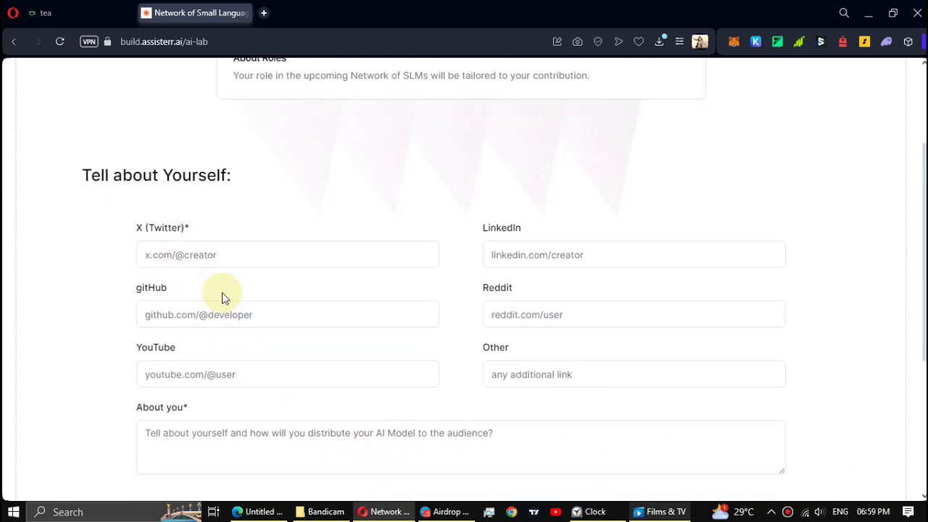
scroll(219, 348, "down", 1)
scroll(225, 395, "down", 2)
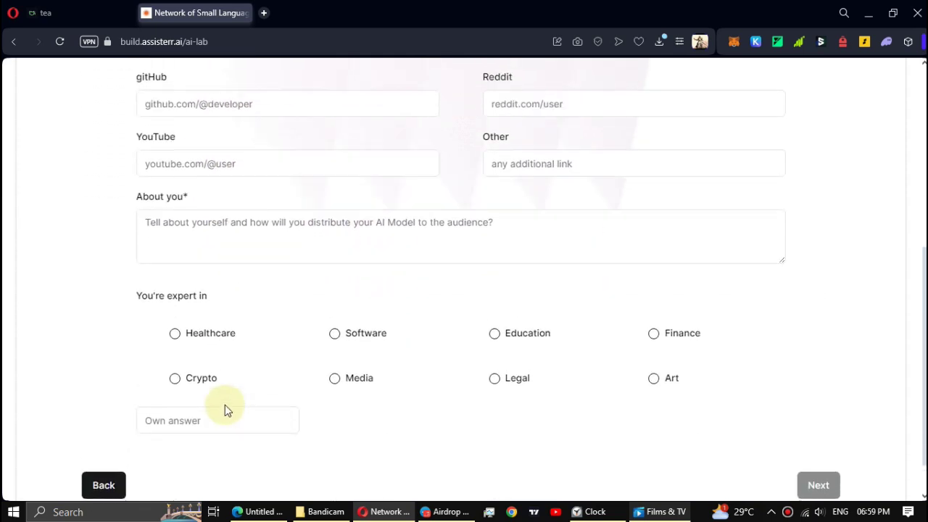
scroll(225, 405, "up", 3)
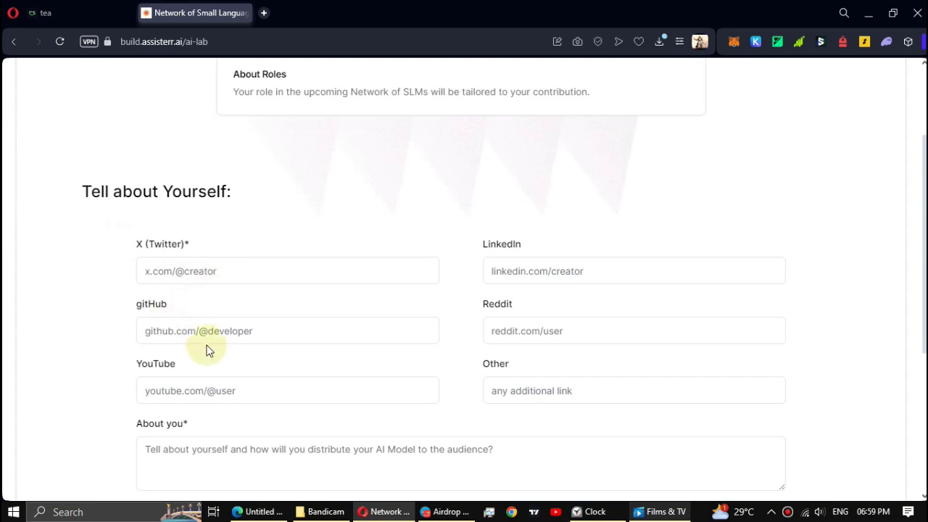
scroll(208, 348, "down", 1)
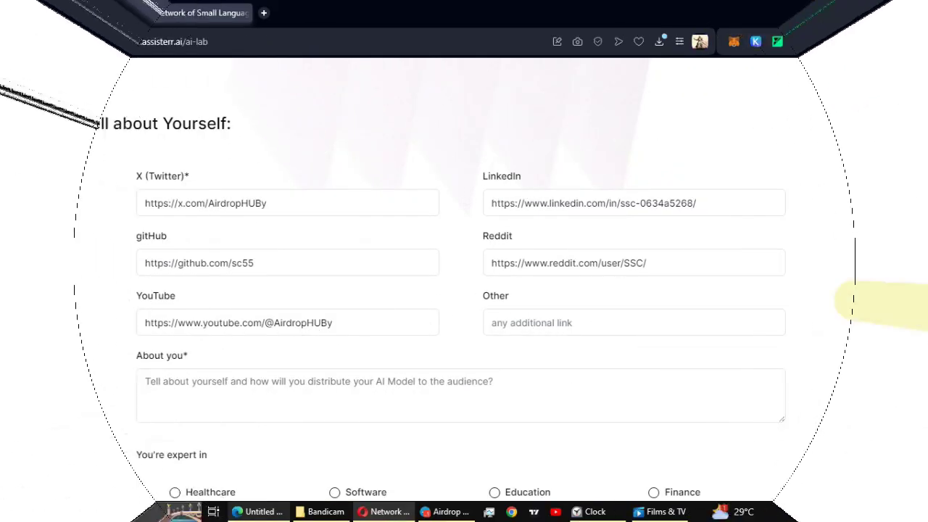
scroll(428, 265, "down", 2)
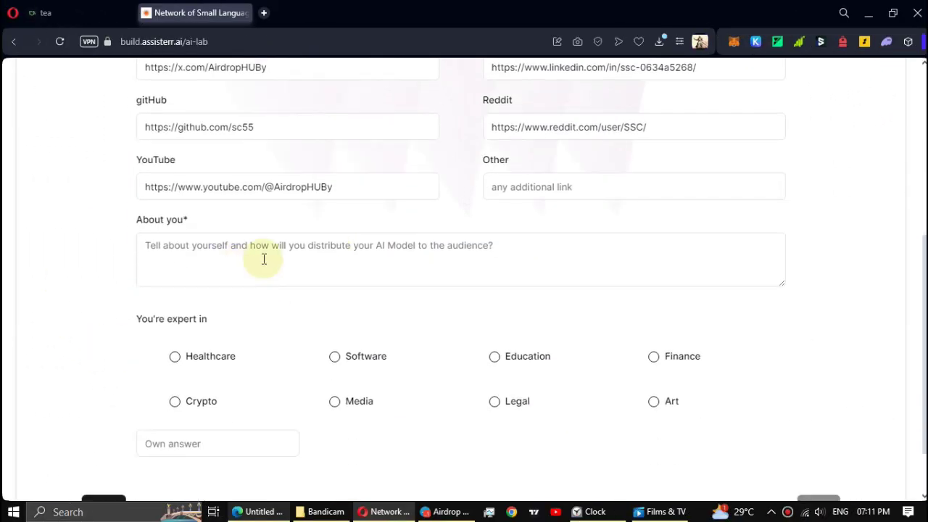
- Enter 'Freelancer.' as About you, mark Crypto, Art and Education expertise, and continue
left_click(276, 258)
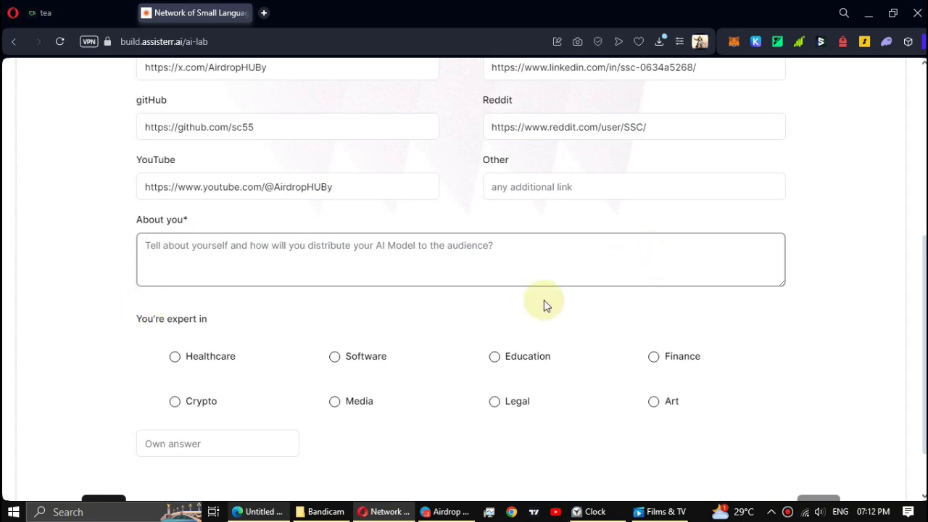
type("Freelancer.")
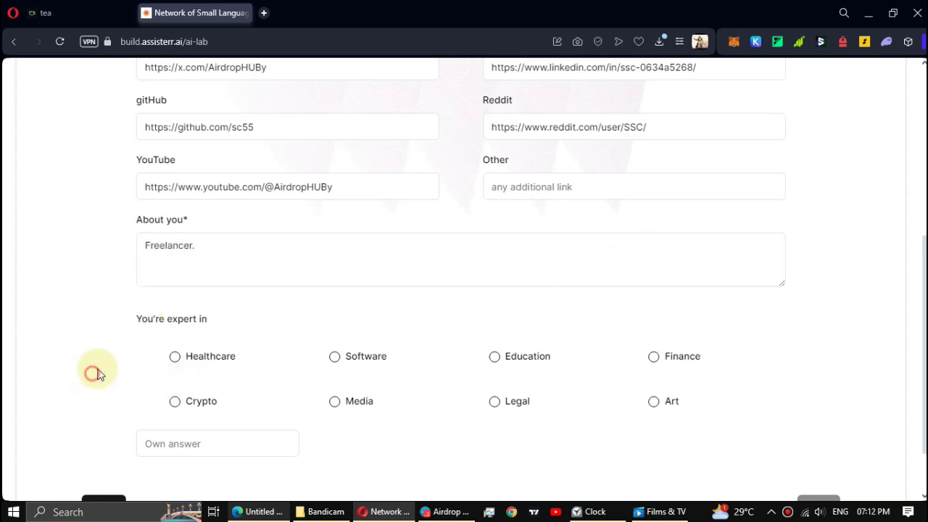
scroll(94, 373, "down", 1)
left_click(174, 335)
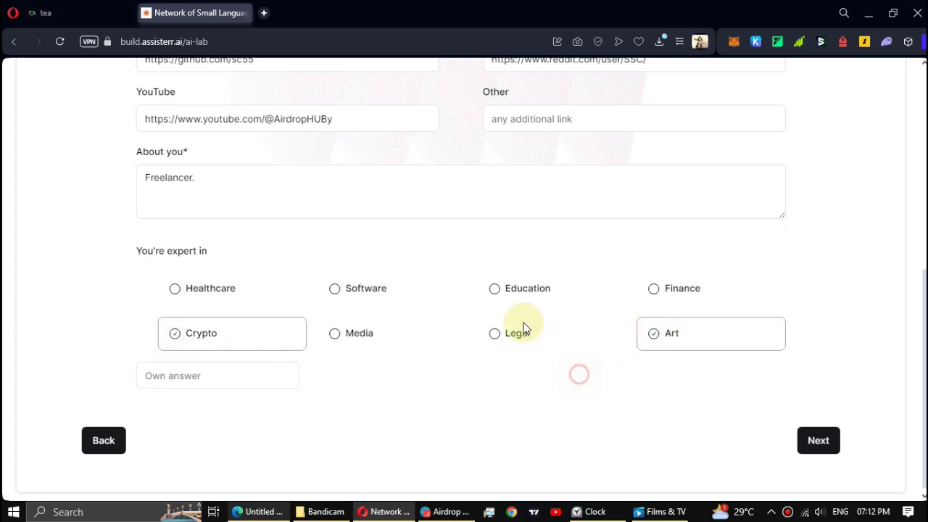
left_click(487, 291)
left_click(824, 438)
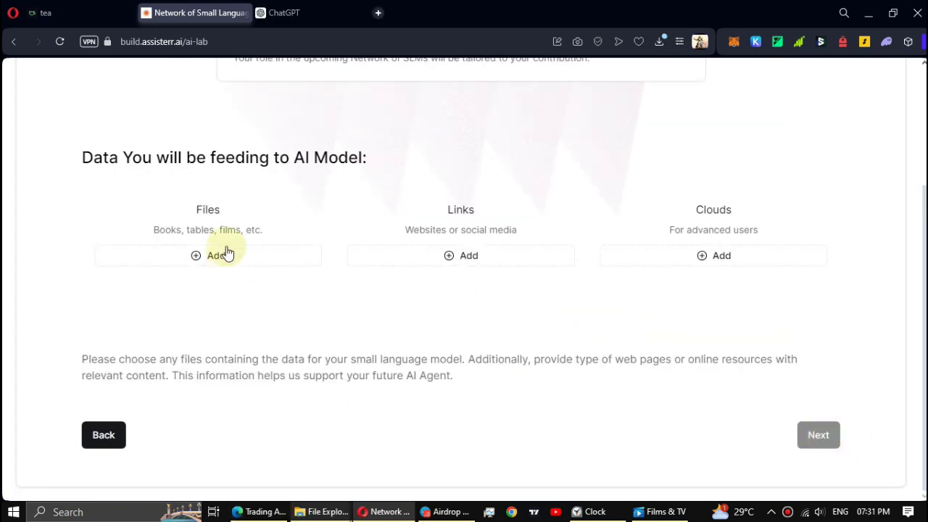
- Add Word, Spreadsheet, PDF and Images as file sources
left_click(212, 255)
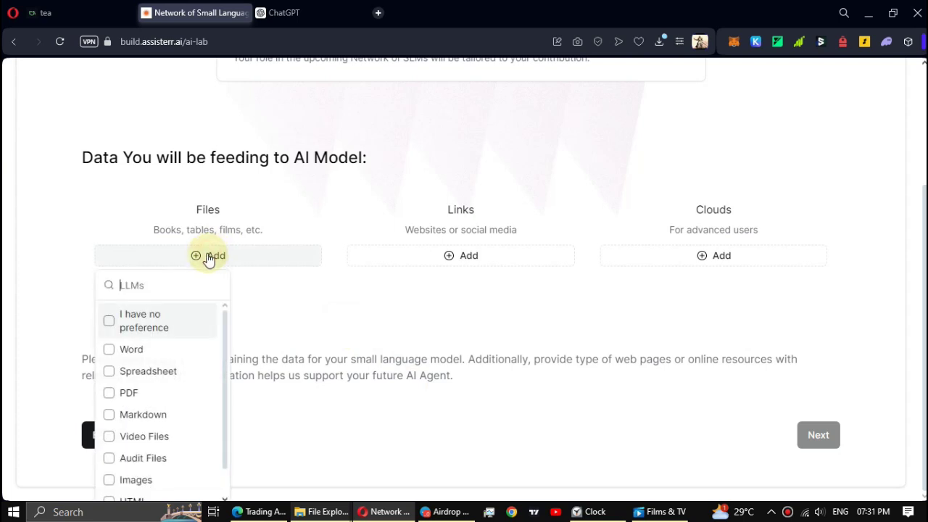
left_click(149, 351)
left_click(149, 371)
left_click(124, 393)
scroll(145, 410, "down", 3)
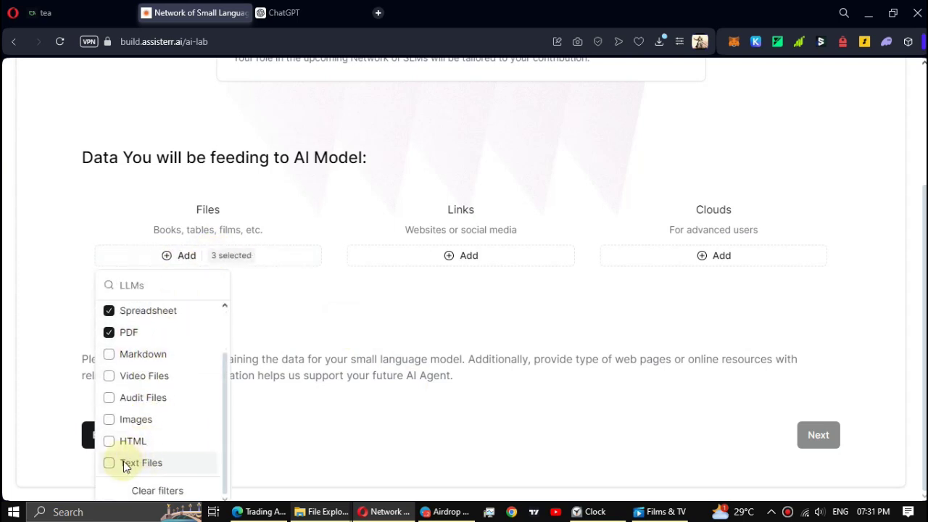
left_click(129, 424)
left_click(339, 278)
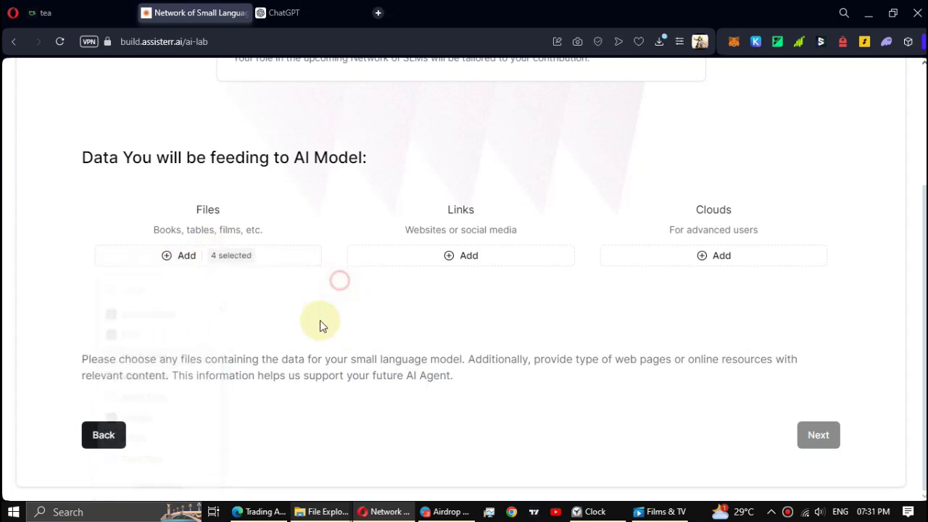
- Add GitHub, Blog and Reddit as link sources, choose no cloud preference, and continue
left_click(470, 255)
left_click(386, 401)
left_click(383, 423)
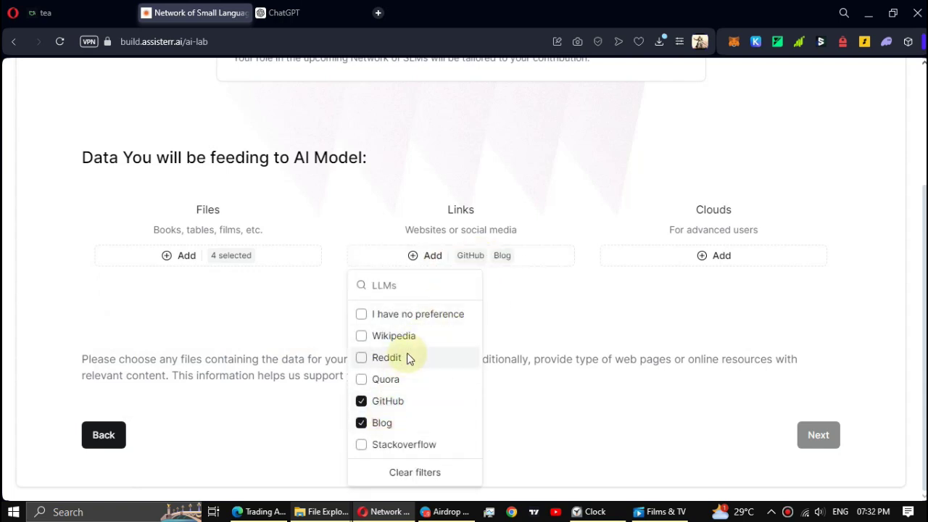
left_click(585, 327)
left_click(725, 259)
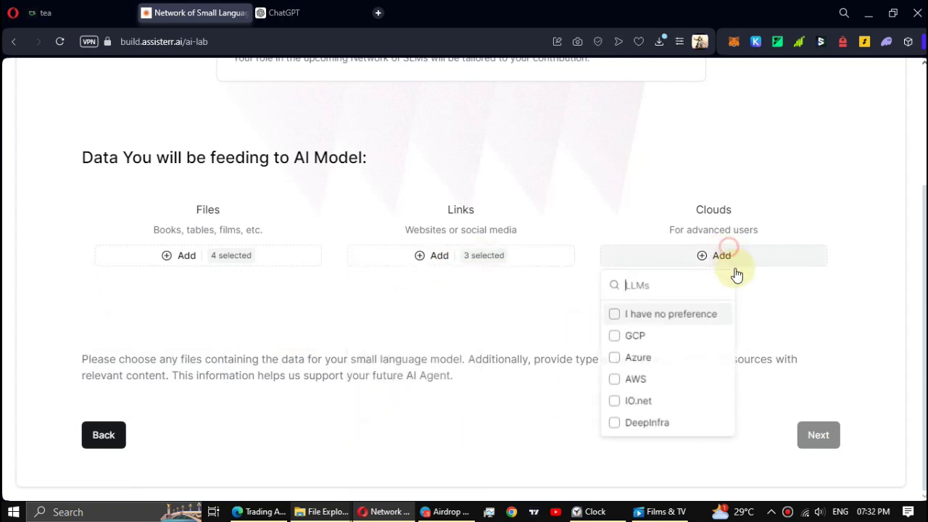
left_click(689, 319)
left_click(806, 328)
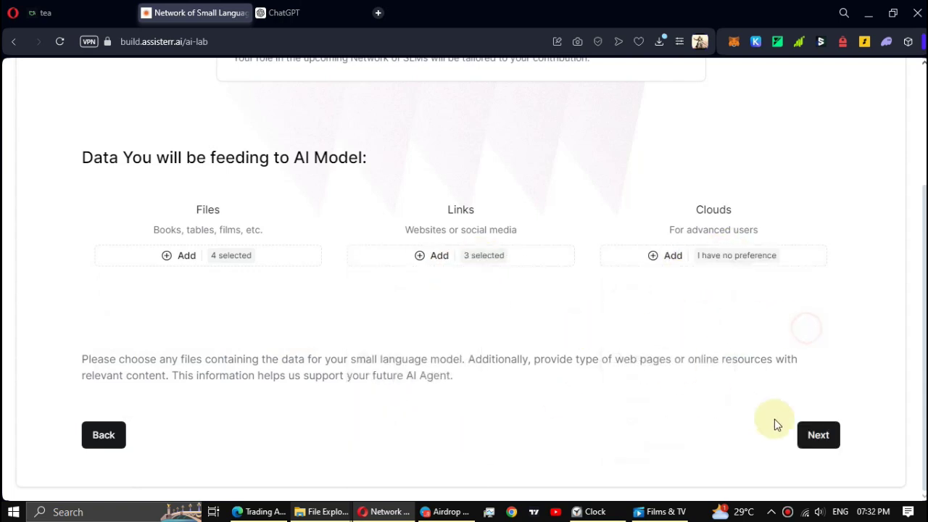
left_click(820, 437)
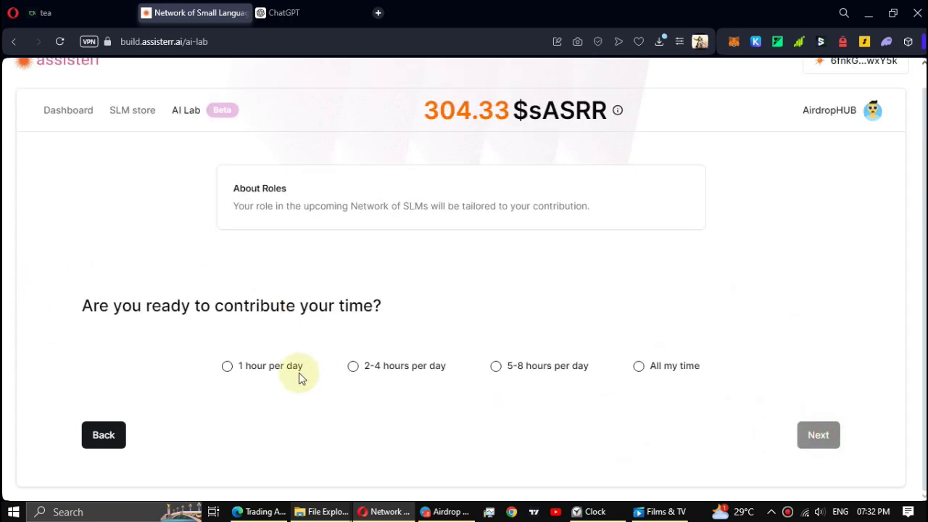
- Pick the 1 hour per day commitment, review the profile summary, and finish the profile
left_click(226, 368)
left_click(801, 436)
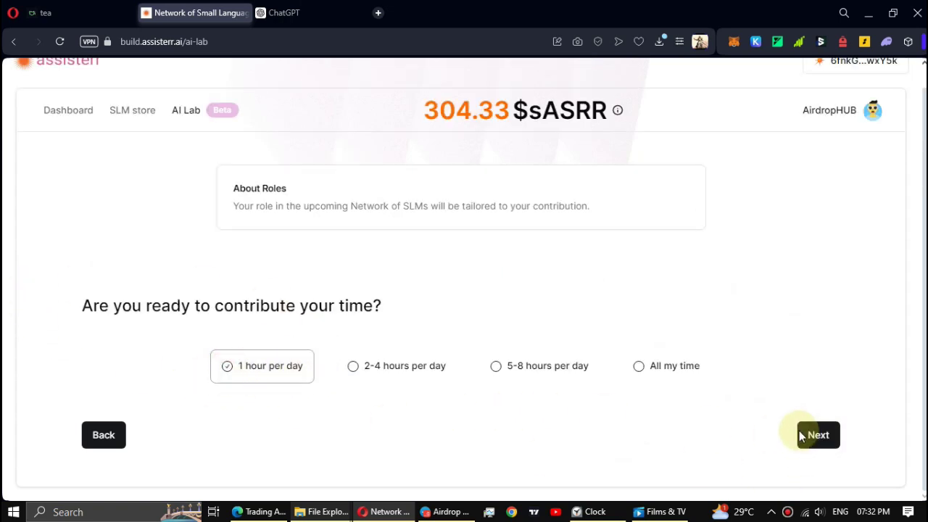
scroll(453, 427, "down", 3)
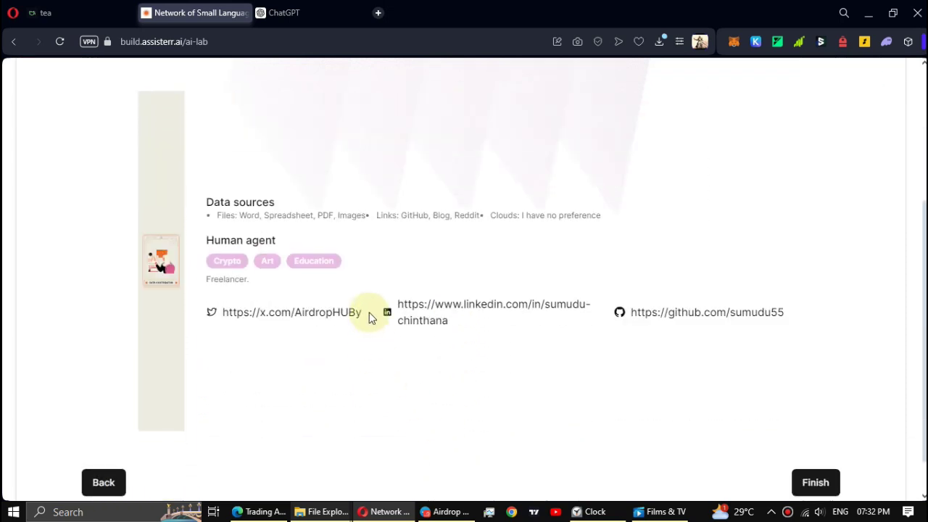
scroll(435, 425, "down", 1)
scroll(211, 300, "up", 2)
scroll(752, 435, "down", 2)
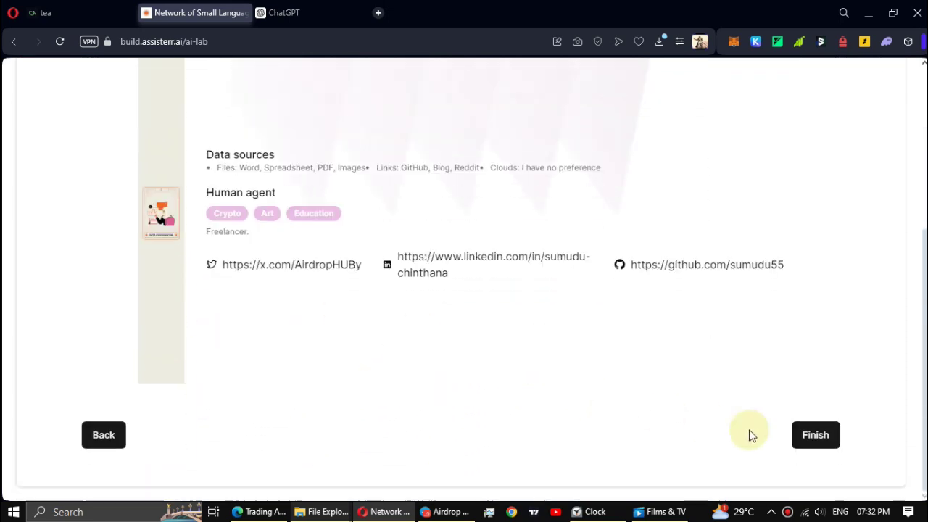
left_click(817, 435)
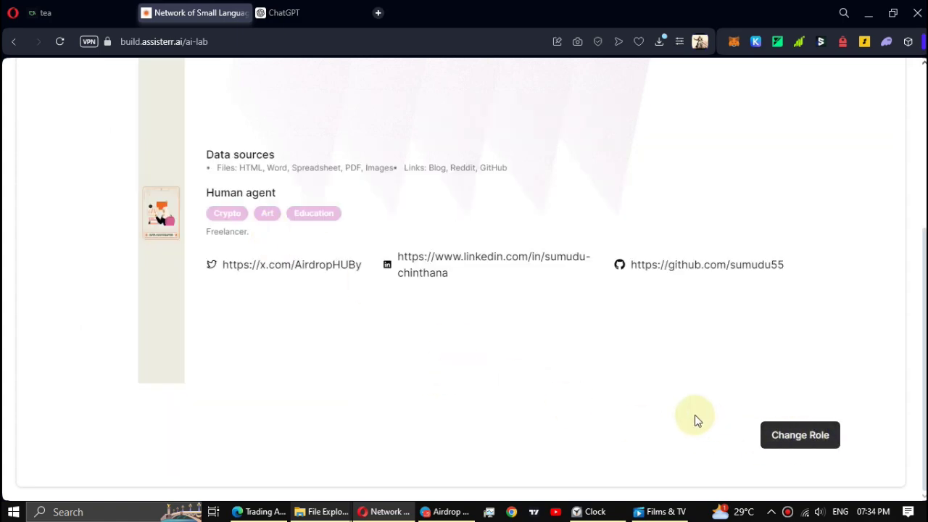
scroll(667, 413, "up", 3)
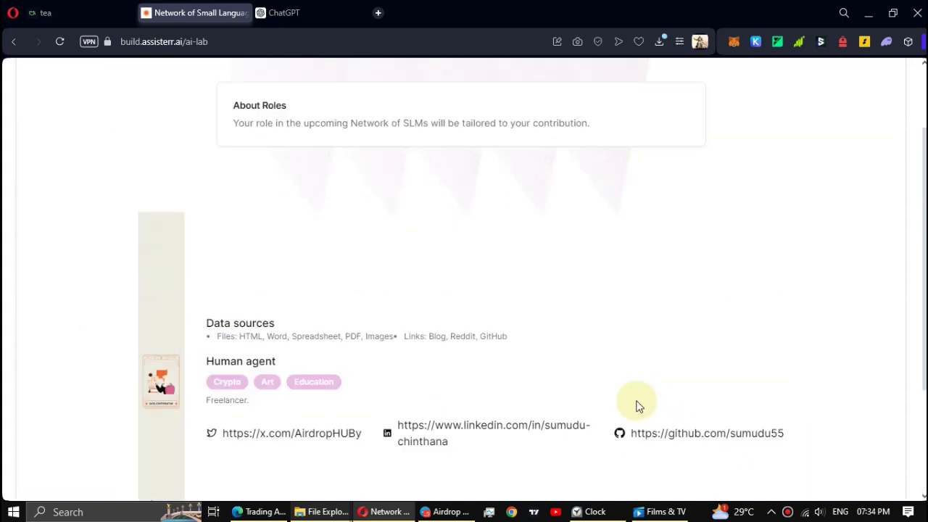
scroll(616, 421, "down", 2)
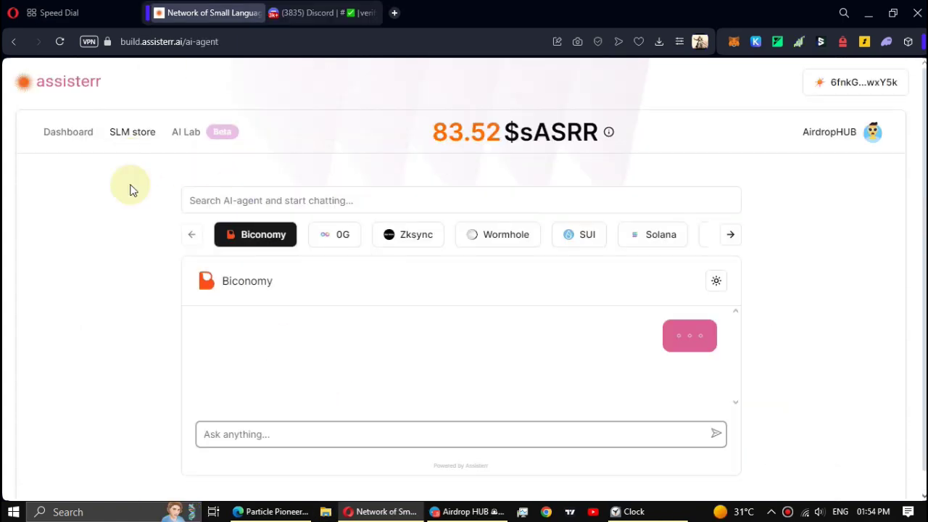
- View the Refresh in countdown on the Genesis dashboard, then return to the Telegram chat
left_click(68, 134)
scroll(343, 305, "down", 3)
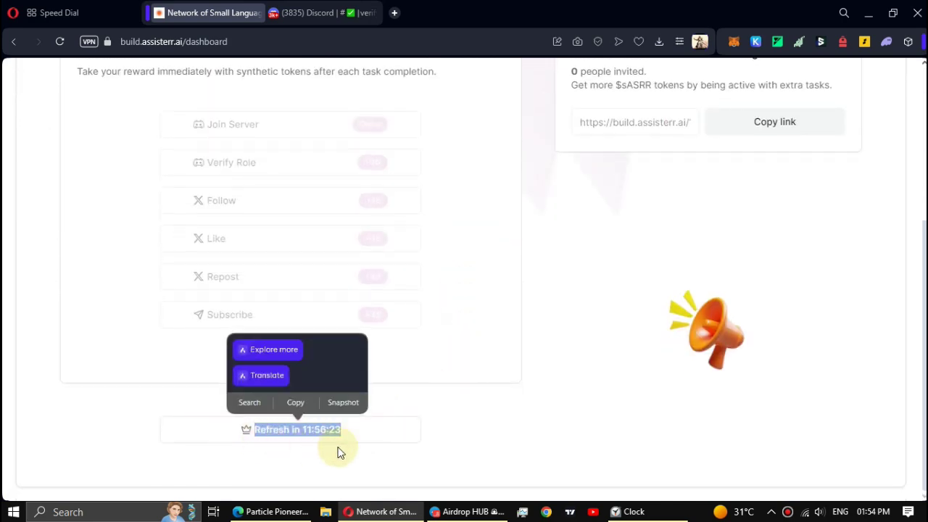
left_click(402, 431)
scroll(401, 427, "up", 3)
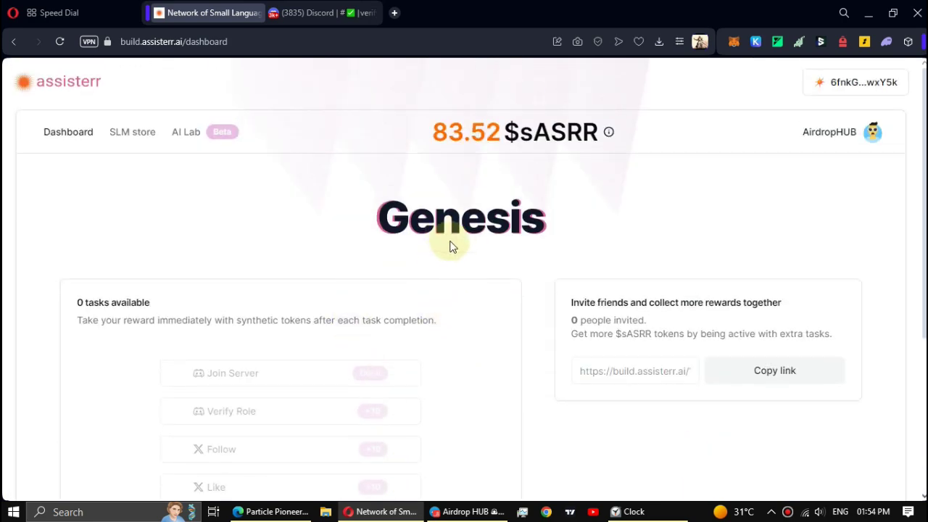
left_click(467, 511)
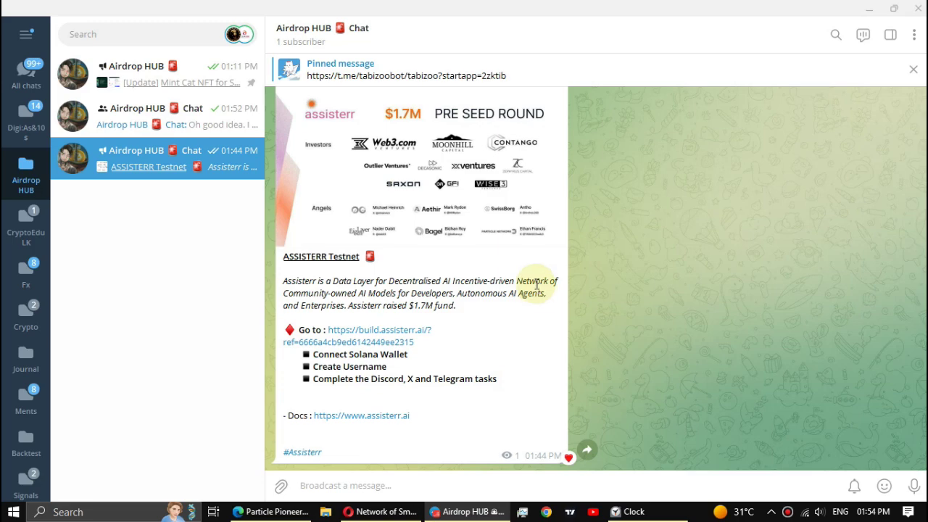
left_click(382, 511)
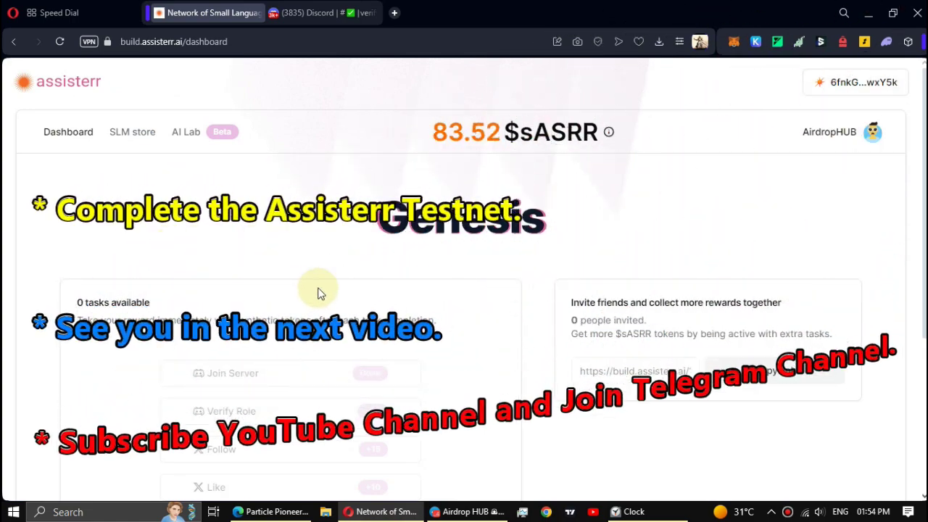
left_click(468, 512)
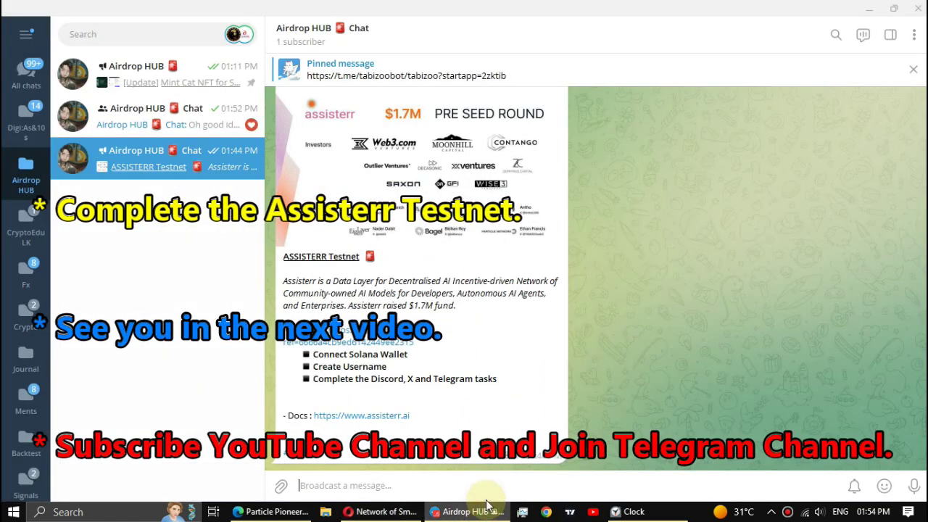